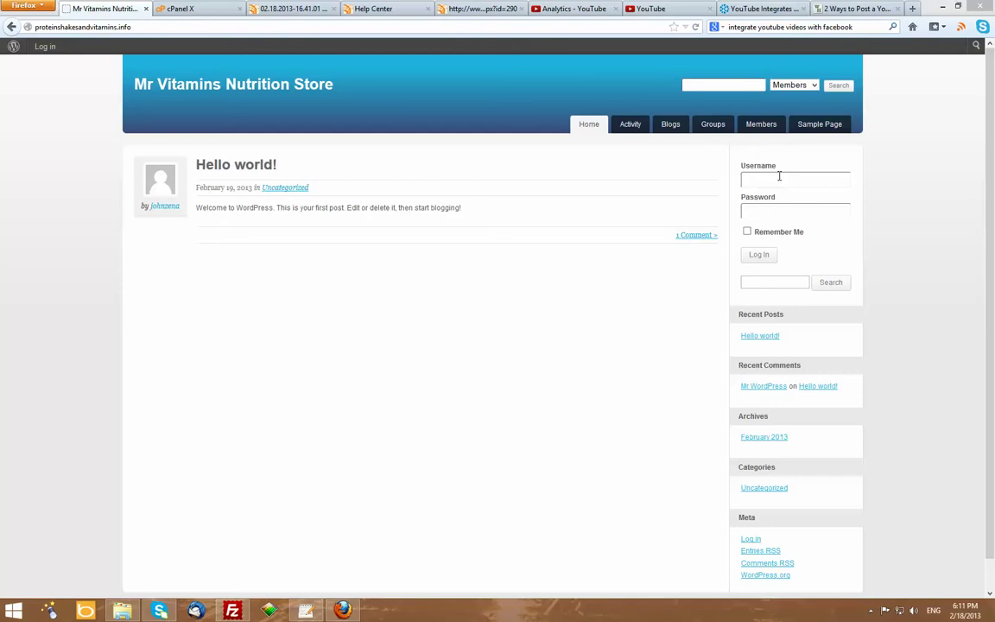
Step: Log in through the sidebar login widget with the account's username and password
left_click(780, 176)
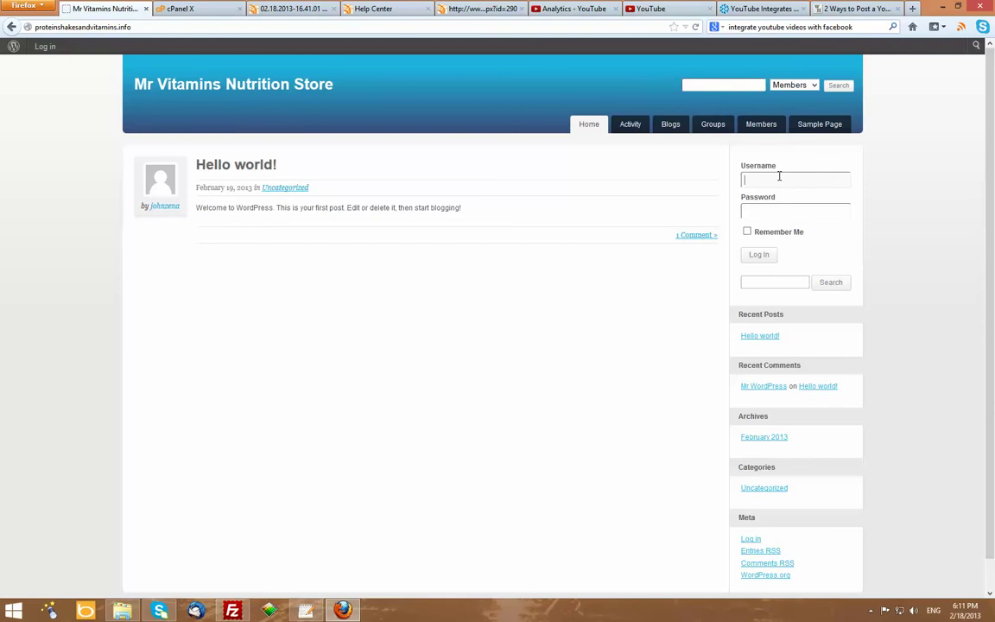
type("johnzena")
key("Tab")
type("*****************")
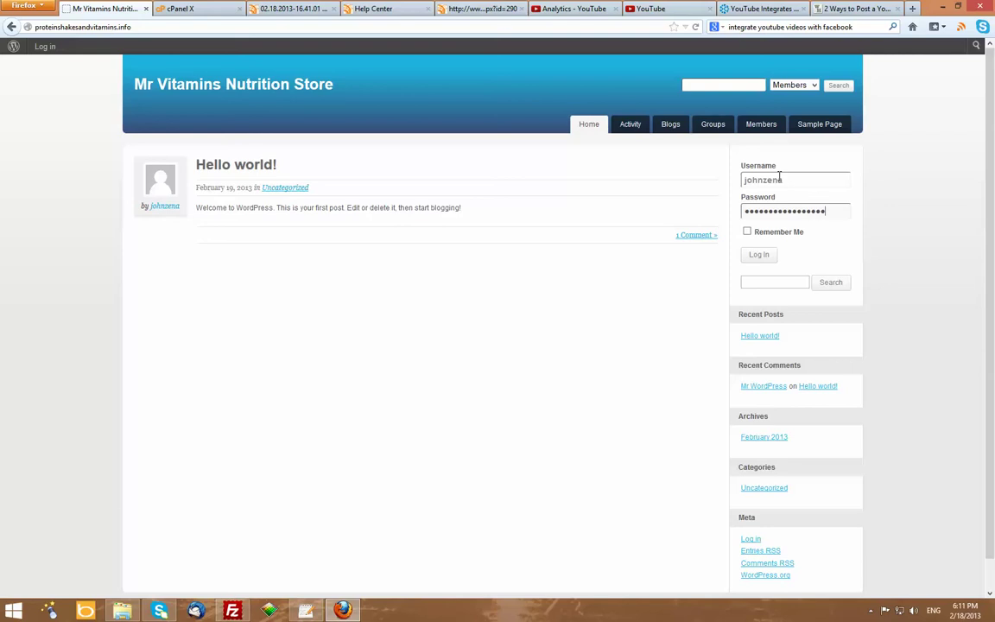
type("**")
key("Return")
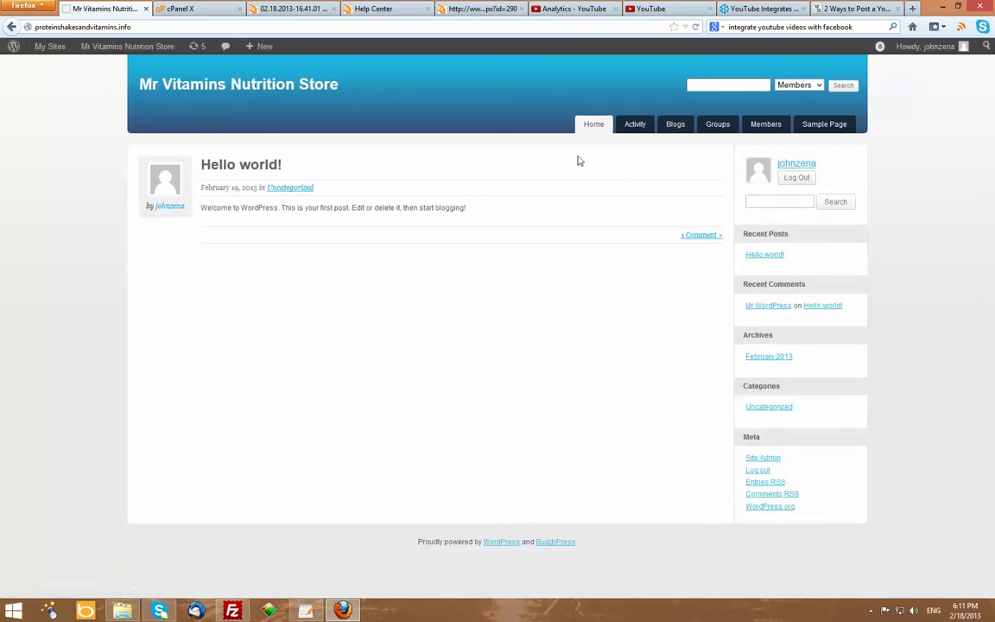
Step: Go from My Sites to Network Admin and on to its Network Settings page
mouse_move(51, 50)
left_click(51, 69)
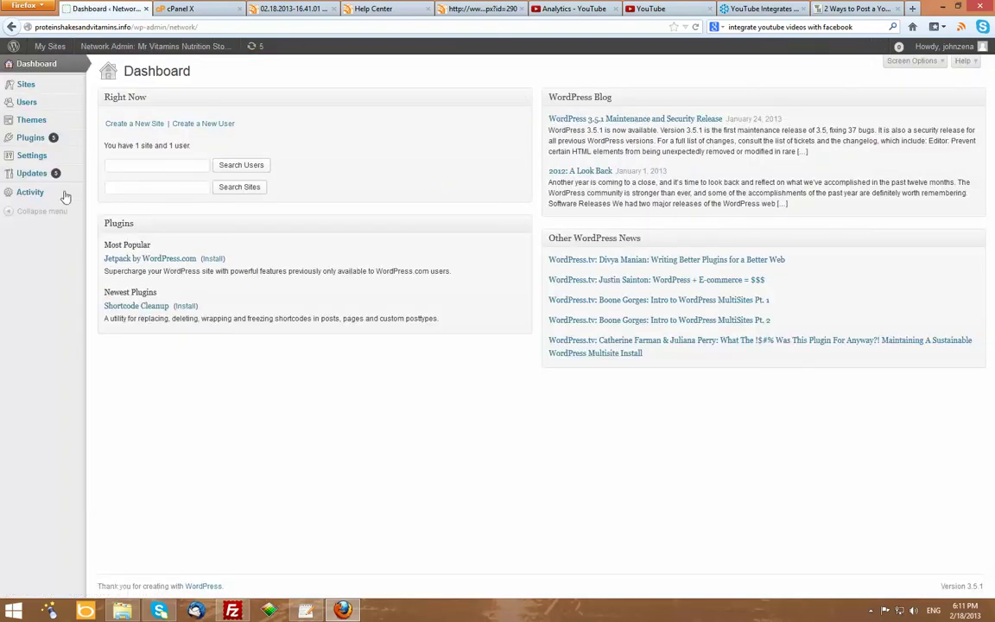
mouse_move(31, 155)
left_click(106, 155)
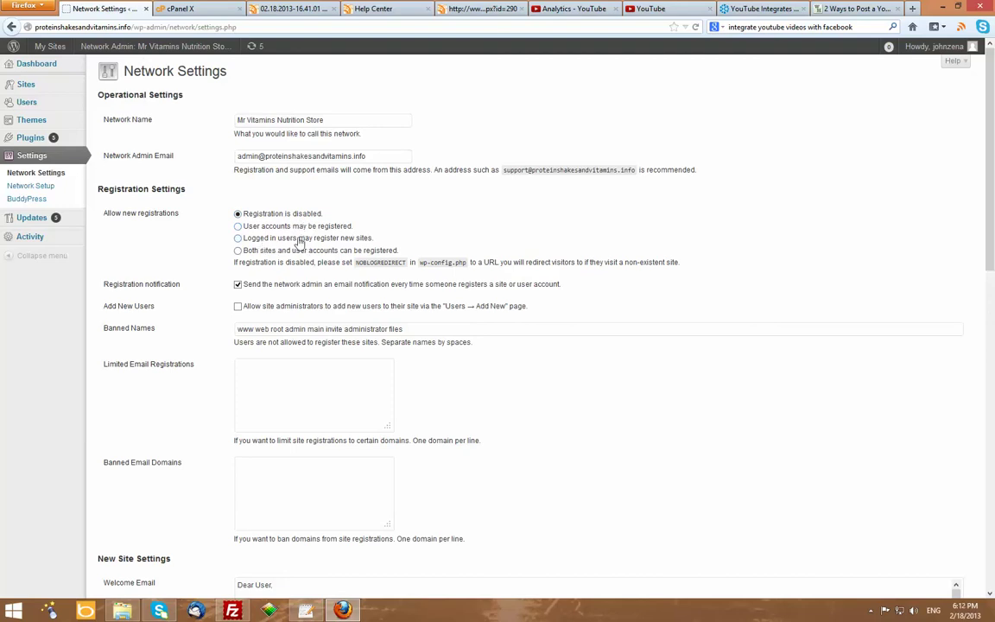
Step: Set new registrations to 'Both sites and user accounts can be registered'
left_click(239, 252)
mouse_move(45, 44)
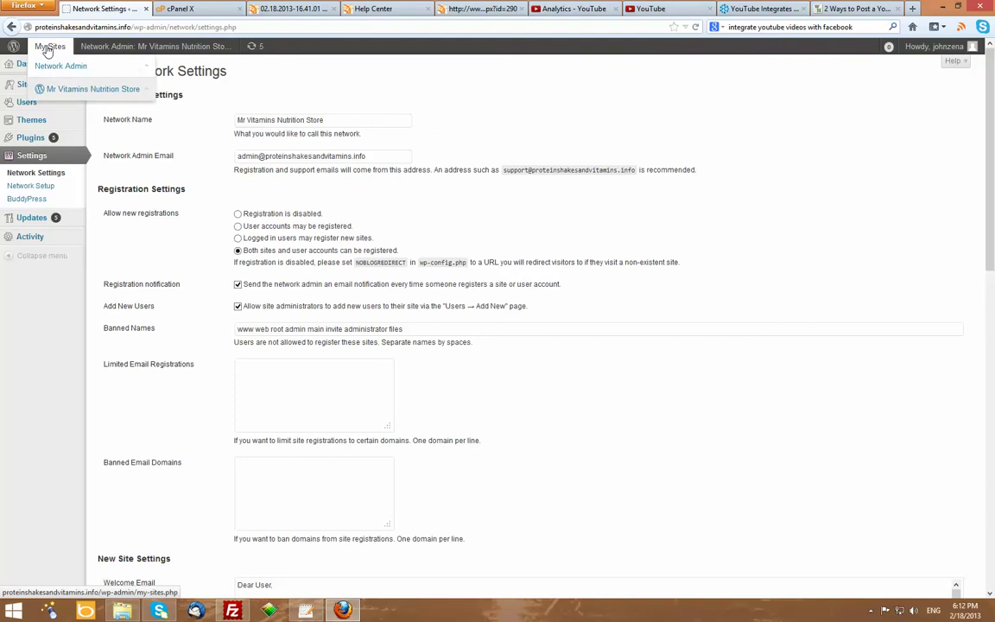
mouse_move(52, 75)
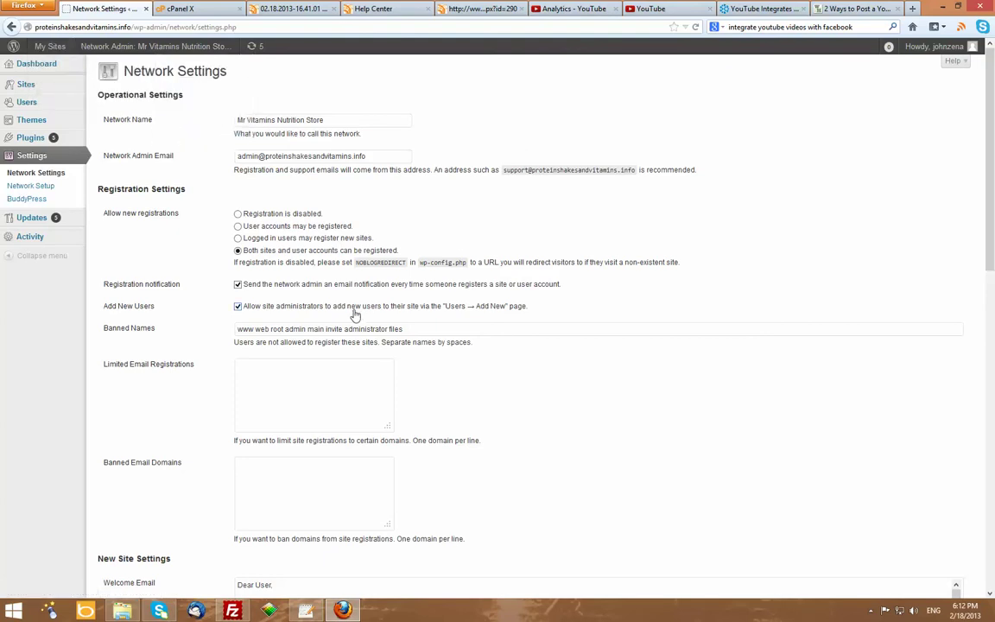
scroll(356, 317, "down", 5)
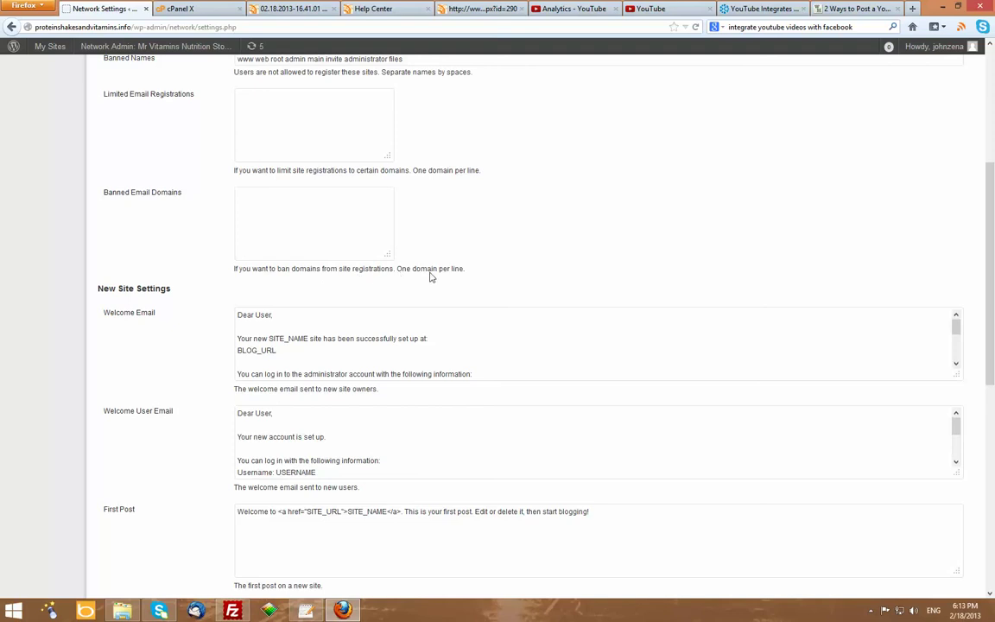
scroll(431, 277, "up", 3)
scroll(431, 276, "down", 4)
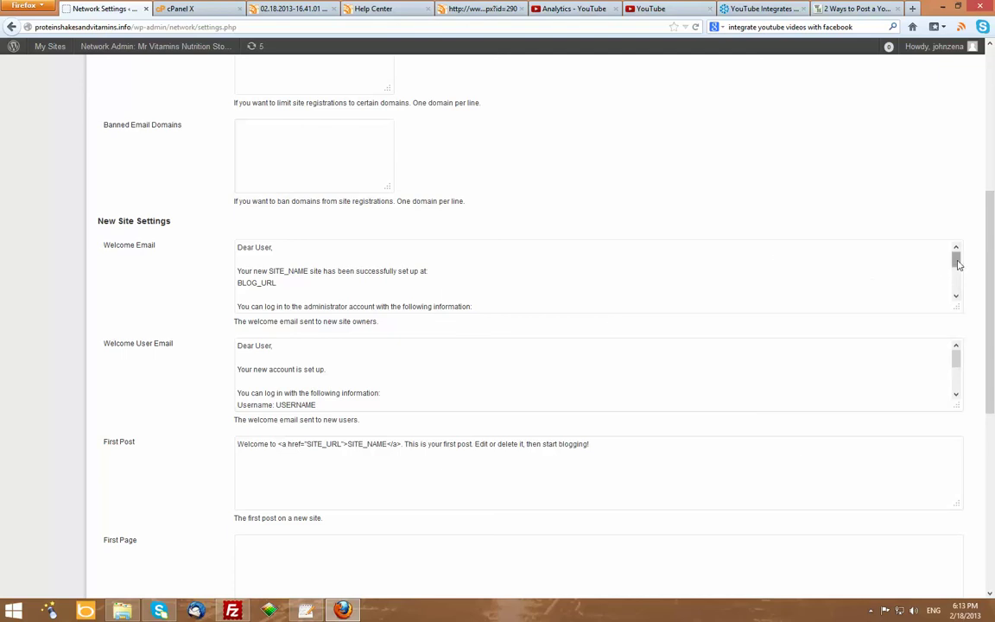
left_click_drag(957, 260, 959, 304)
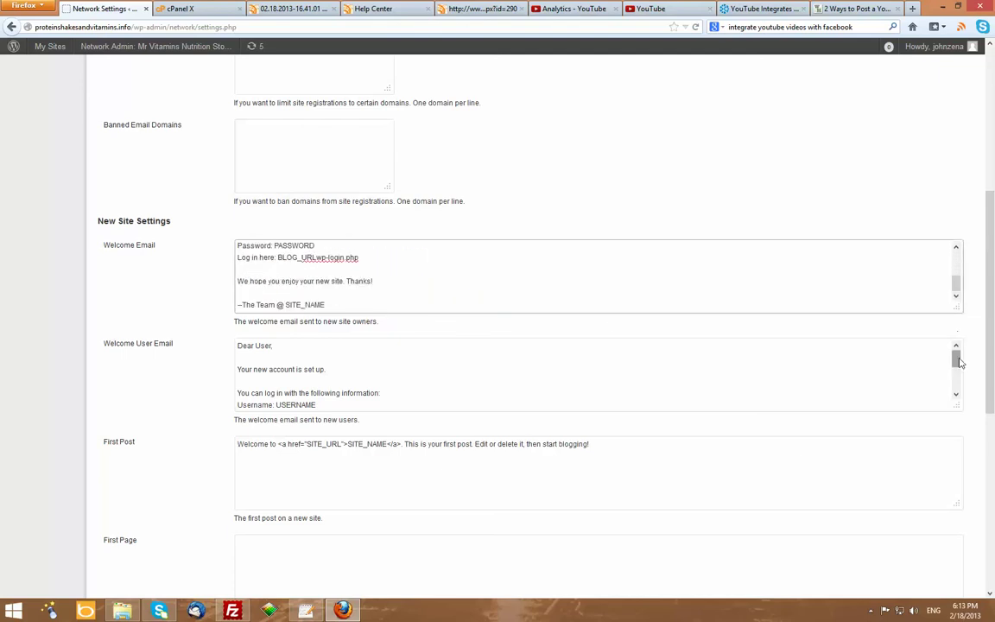
left_click_drag(958, 356, 957, 382)
scroll(661, 266, "down", 5)
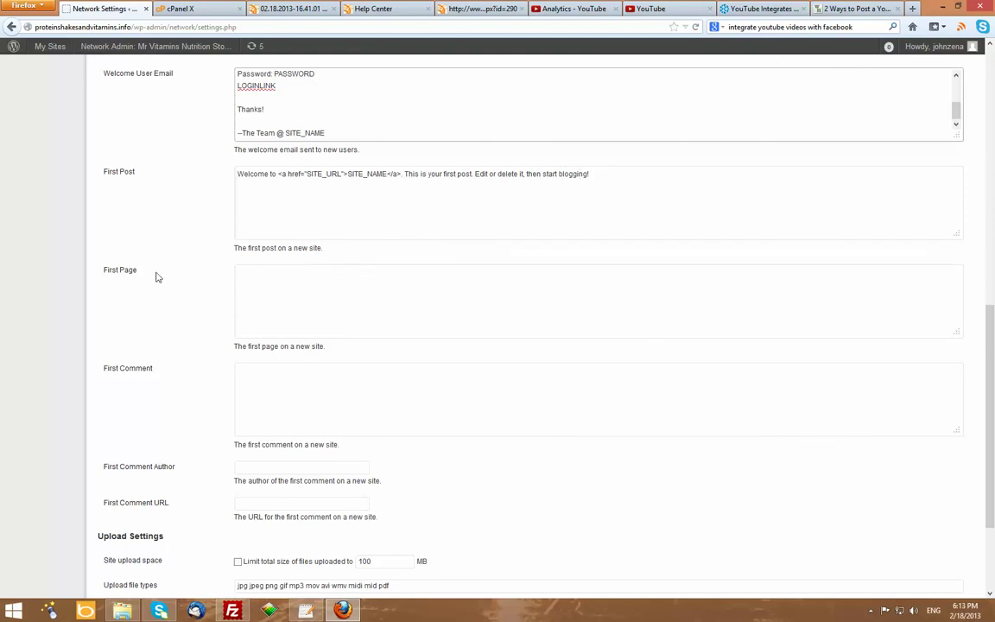
Step: Write the First Page default text recommending a sitemap or about page, with products on post pages
left_click(470, 280)
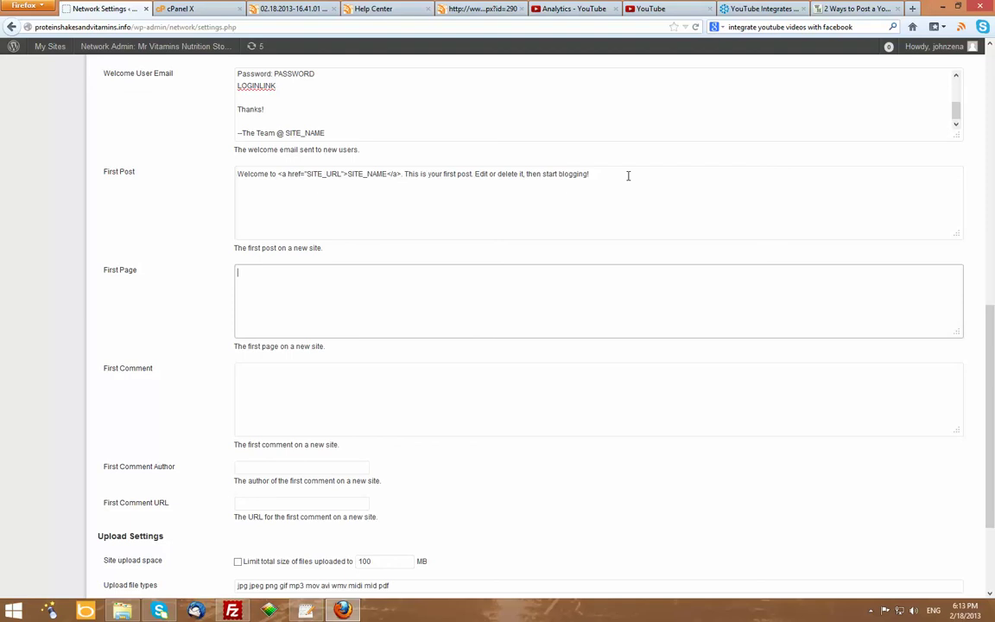
type("This is a default page. I recommend using a p")
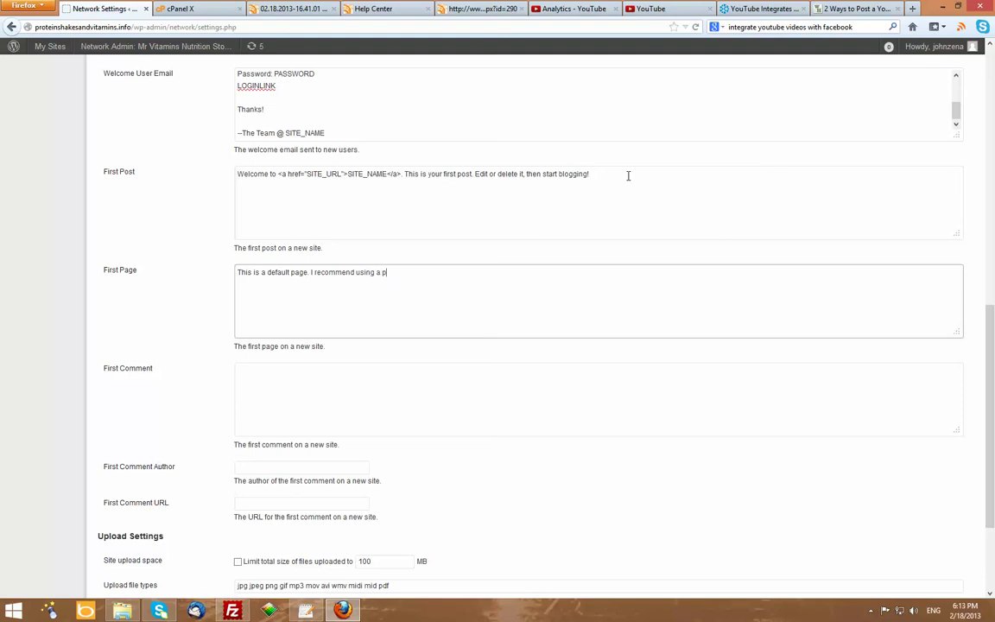
type("age for a sitemap only or an about page")
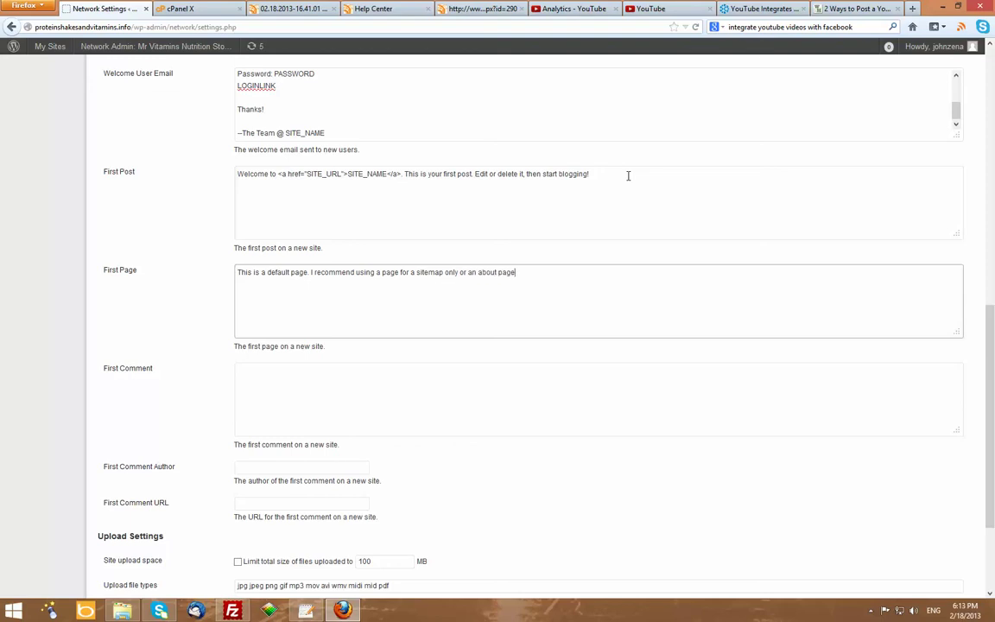
type(" with your information. All new products an")
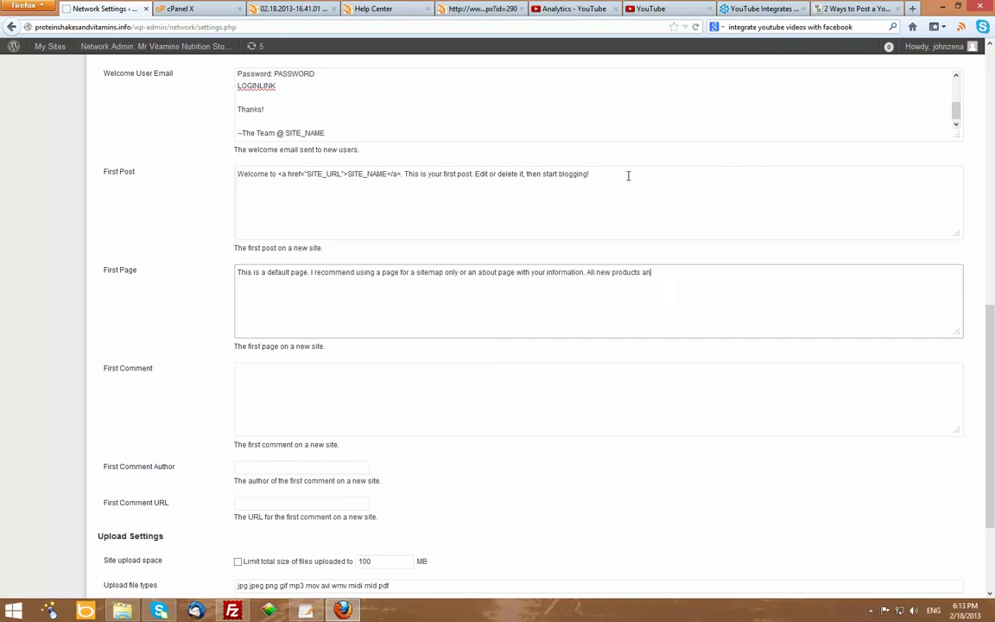
type("d posts should be on a post page.")
left_click(530, 389)
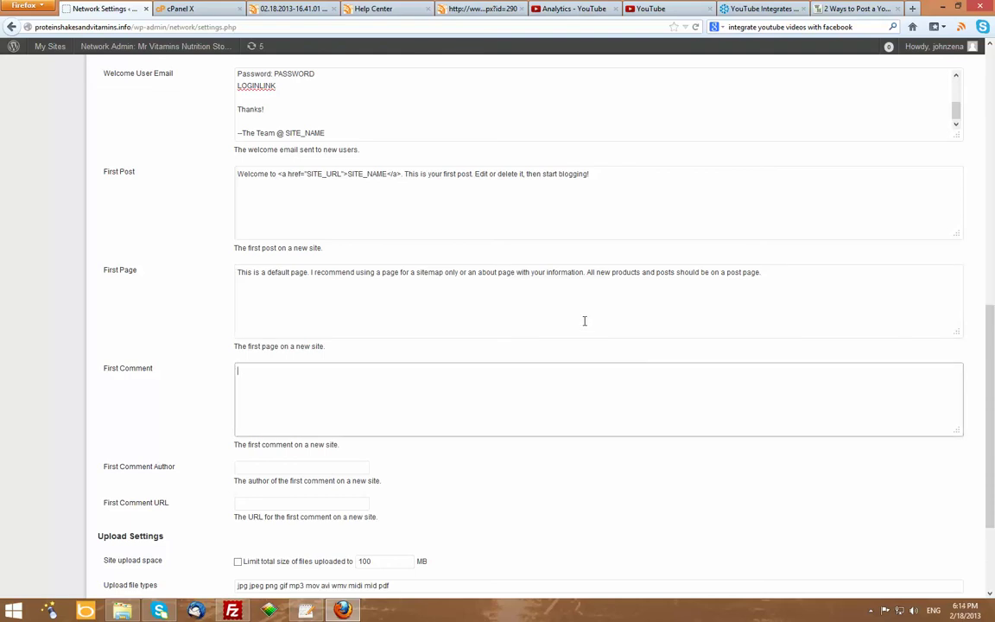
Step: Begin the First Comment default text with 'This is a comment looks…'
type("This is a")
key("BackSpace")
key("BackSpace")
key("BackSpace")
key("BackSpace")
key("BackSpace")
key("BackSpace")
key("BackSpace")
type("comment looks liekd")
Step: Fix the misspelled word in the comment text and enable the Plugins administration menu
key("BackSpace")
key("BackSpace")
key("BackSpace")
type("ki")
scroll(572, 388, "down", 3)
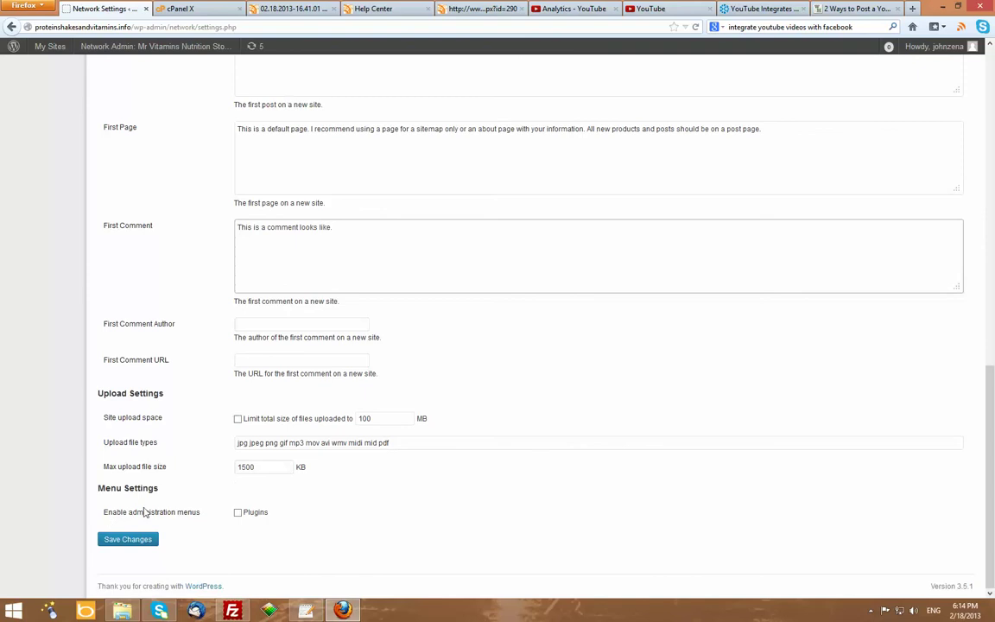
left_click(238, 513)
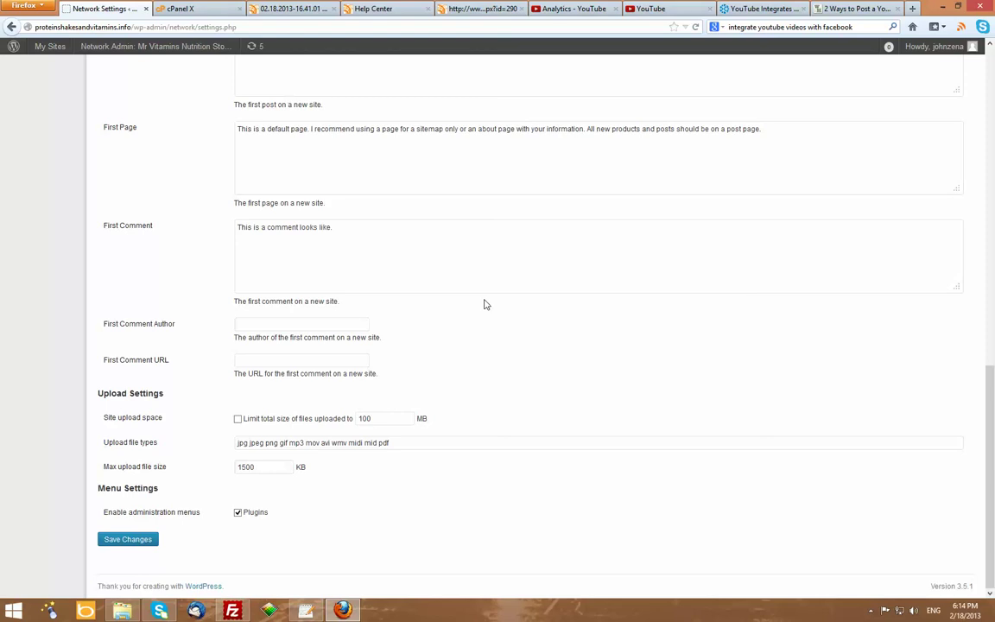
Step: Save the network settings, view the Network Setup page, then log out
left_click(108, 539)
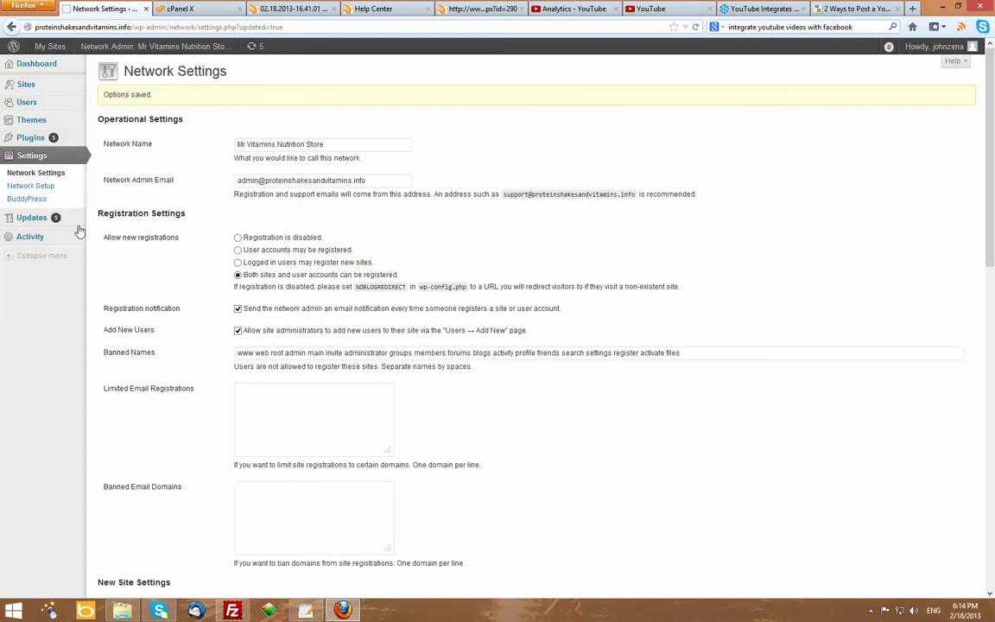
left_click(40, 193)
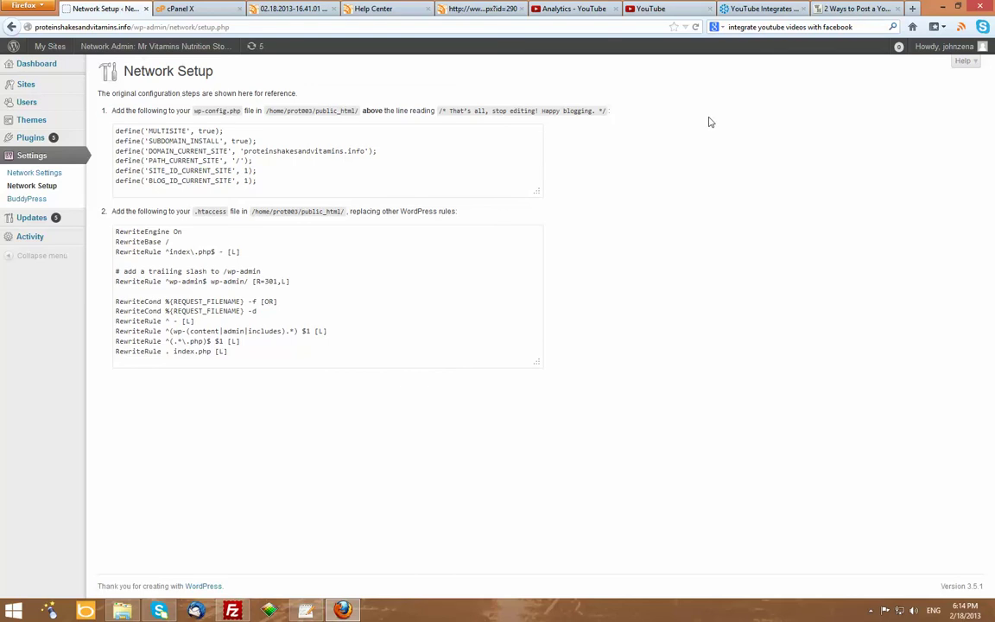
mouse_move(840, 51)
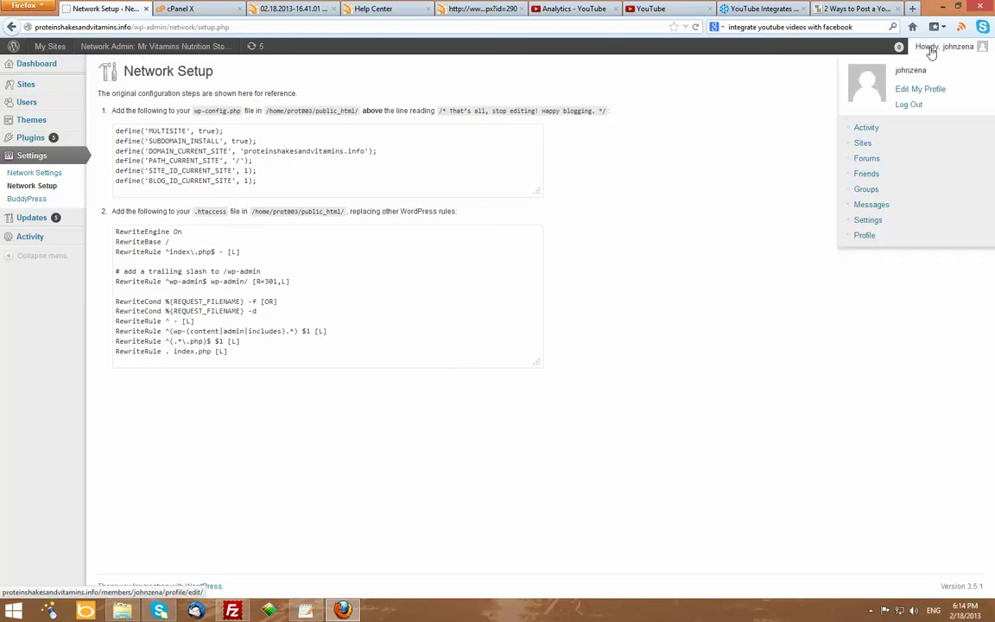
left_click(910, 105)
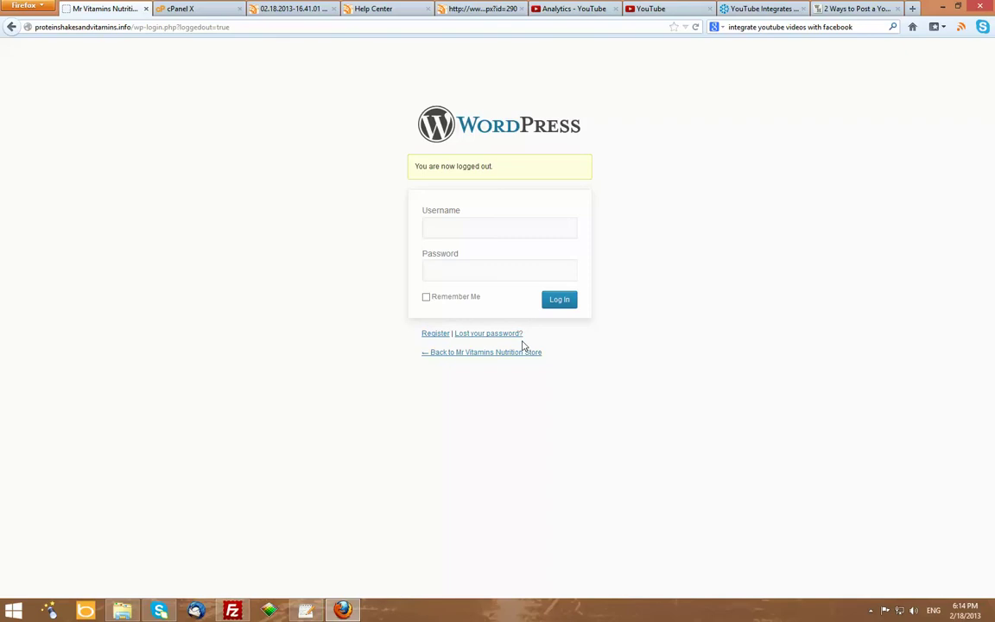
Step: Return to the public Mr Vitamins Nutrition Store site and open its Create an Account page
left_click(522, 352)
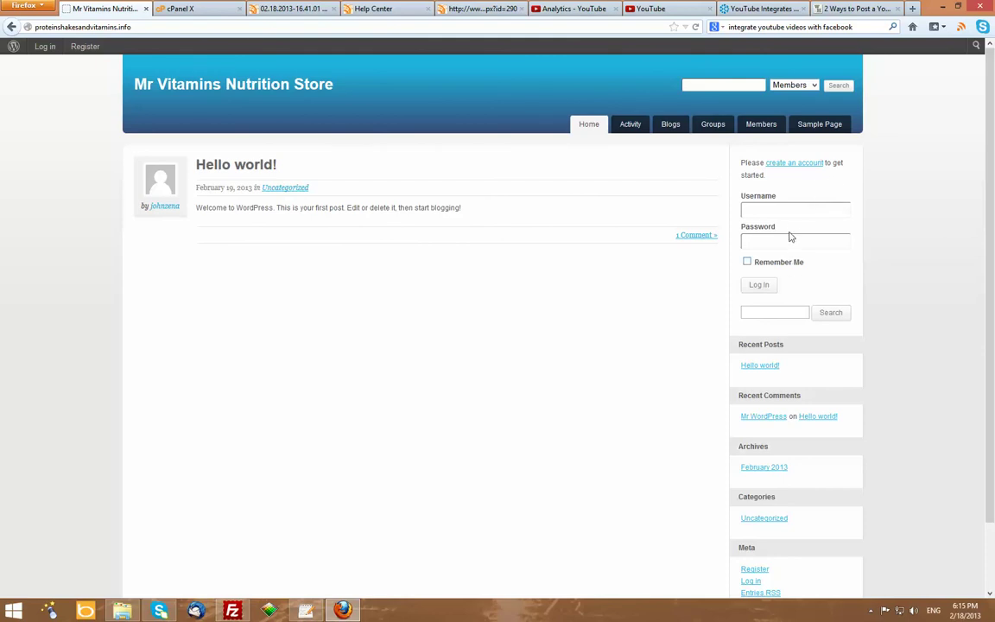
left_click(783, 167)
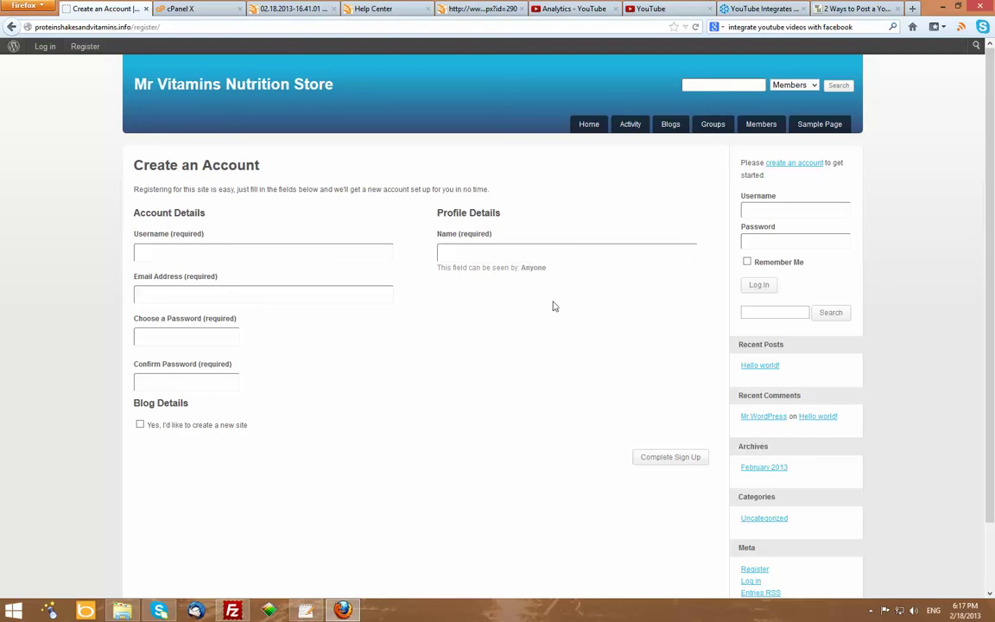
Step: Browse the site's Activity stream, Site Directory with one site, and empty Groups page
scroll(498, 343, "down", 2)
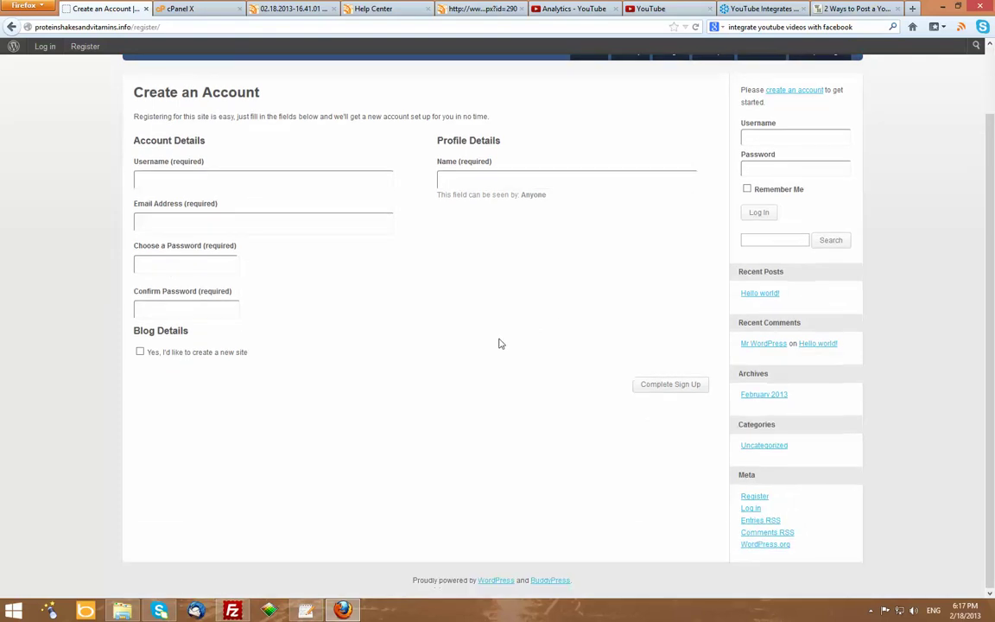
scroll(508, 341, "up", 1)
scroll(508, 341, "up", 1)
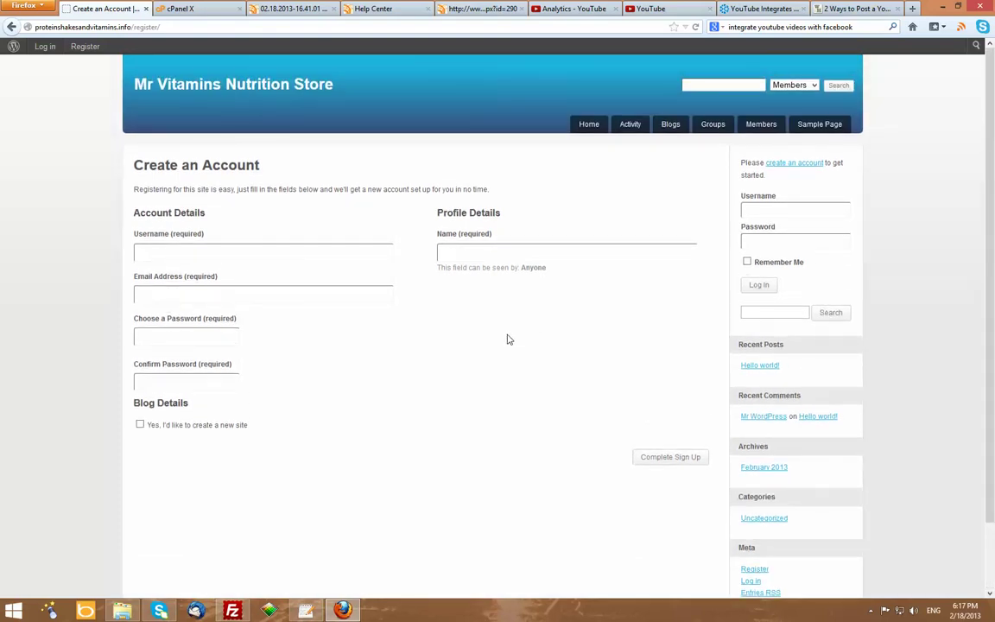
left_click(630, 125)
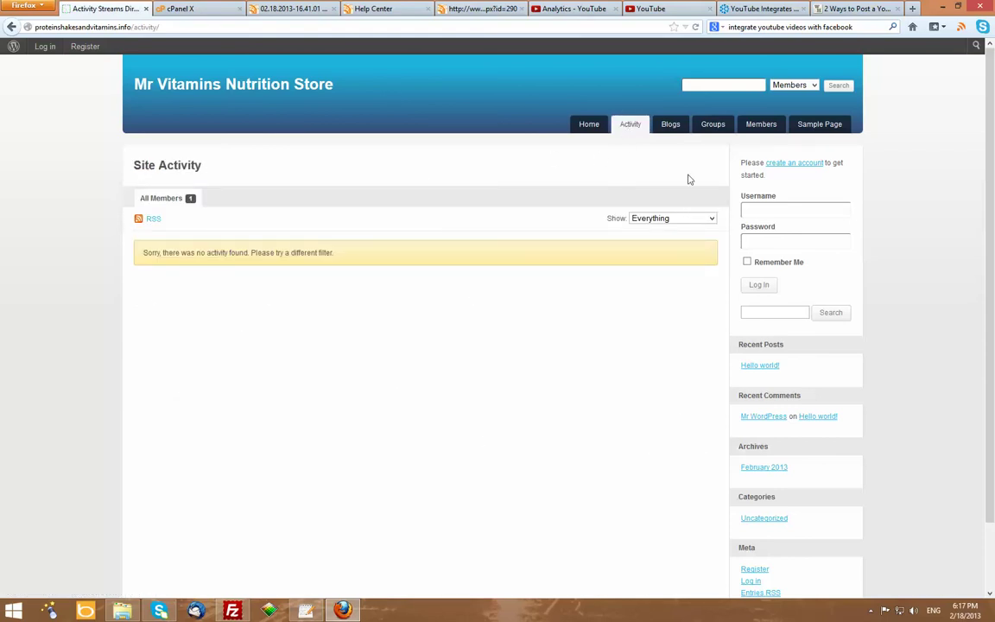
left_click(671, 125)
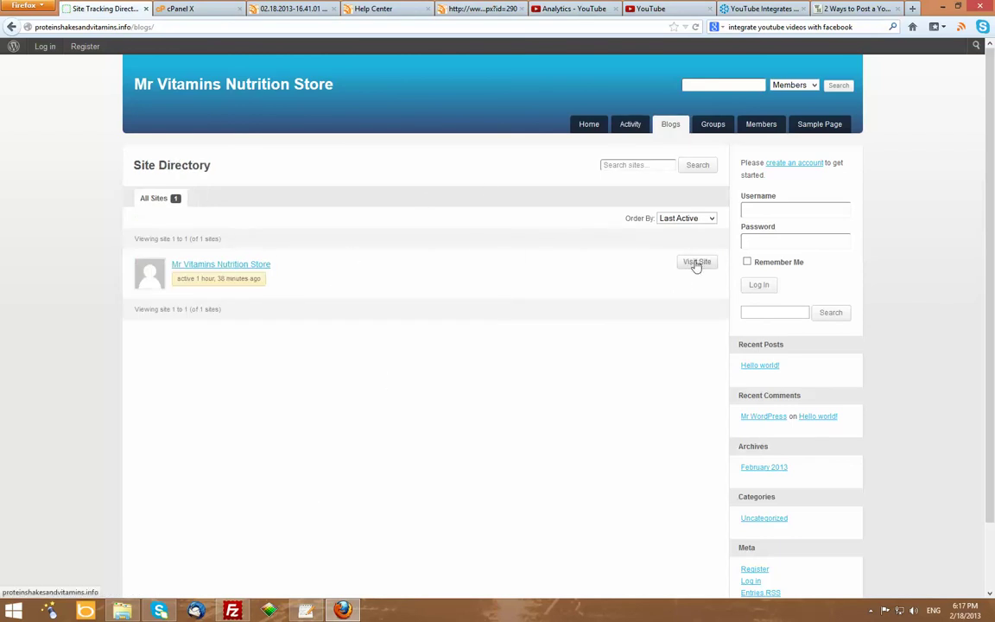
left_click(710, 127)
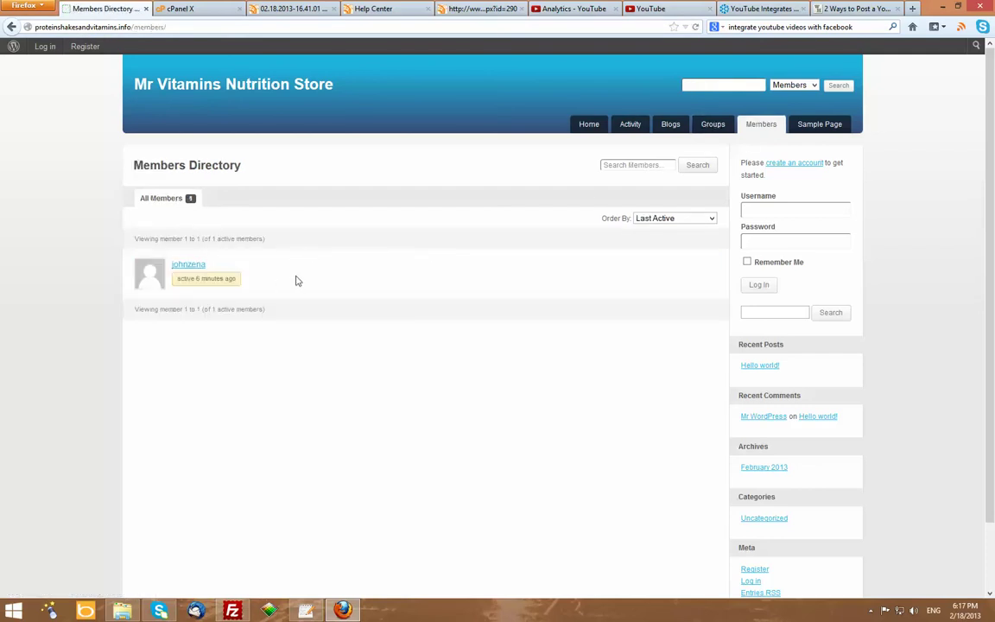
Step: Revisit the Site Directory, then open and scroll through the Sample Page
left_click(669, 126)
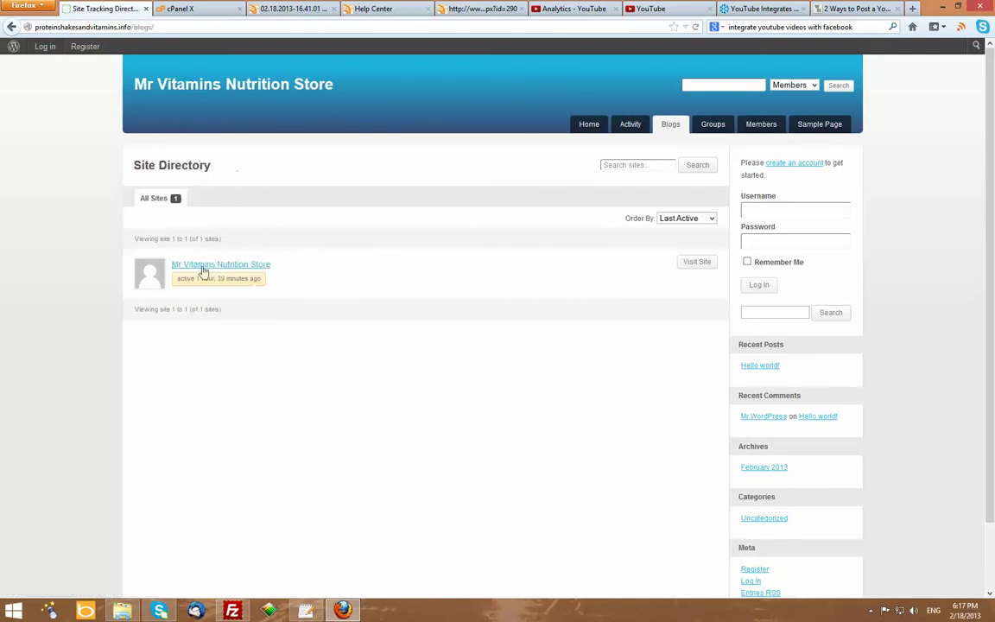
left_click(813, 126)
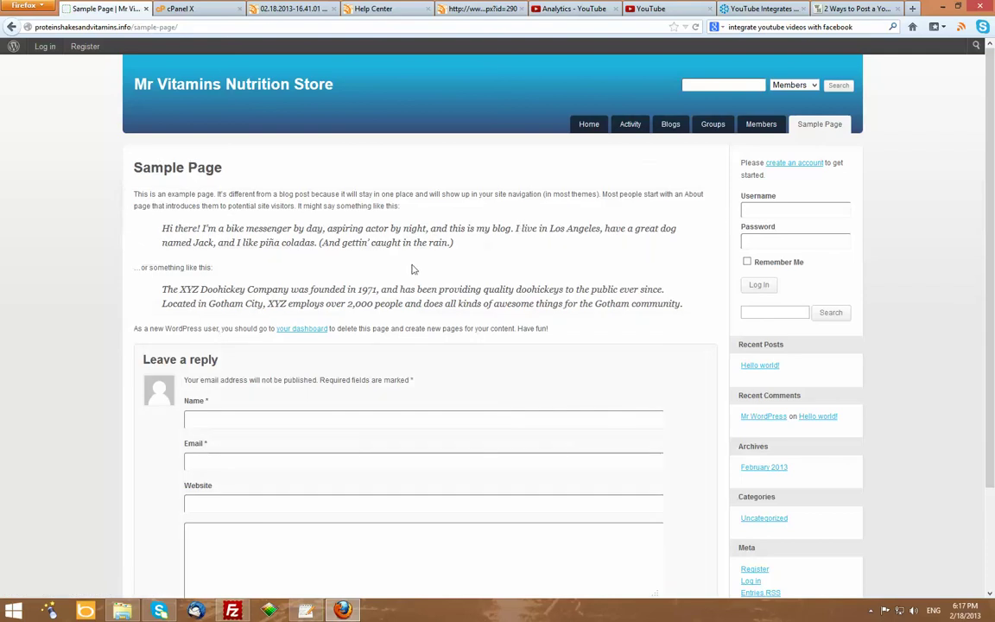
scroll(411, 271, "down", 3)
scroll(422, 268, "up", 3)
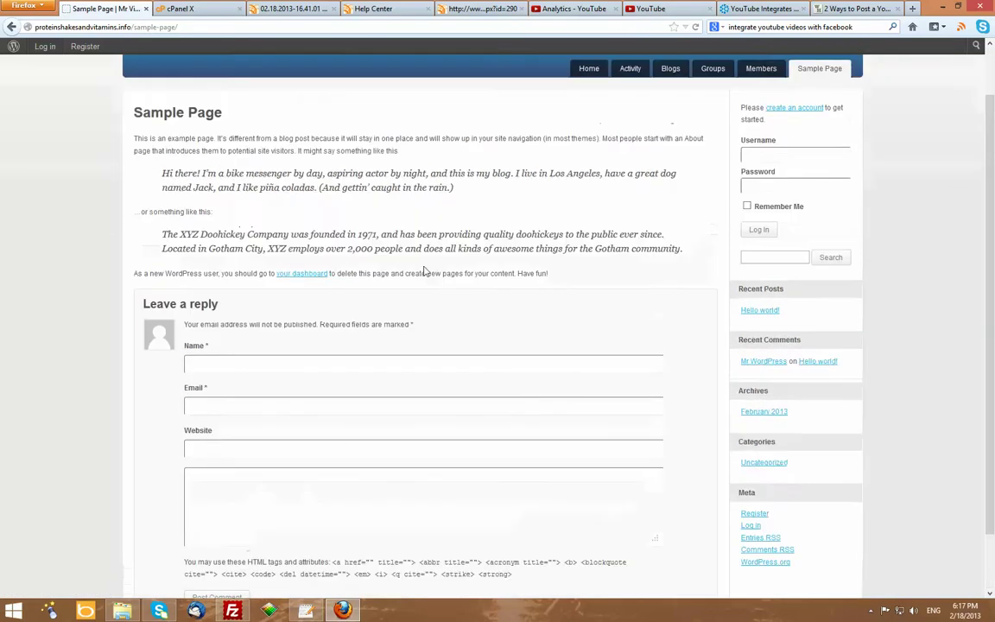